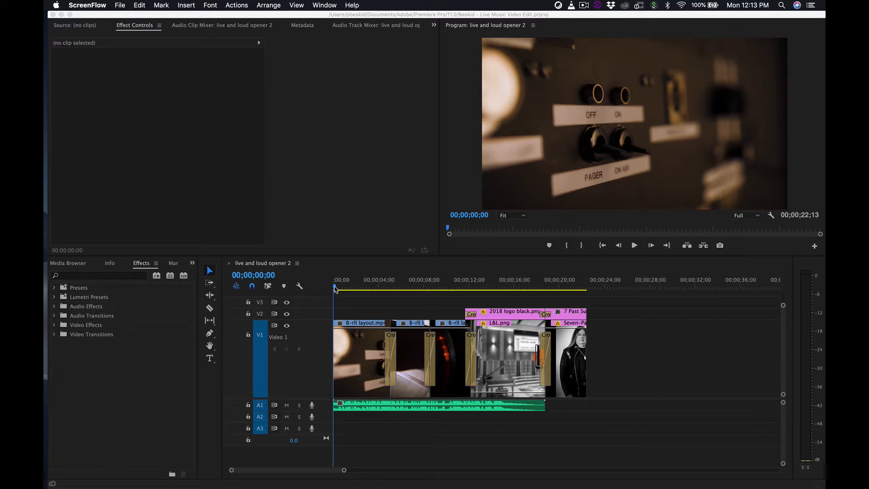
- Play the "live and loud opener 2" sequence from its start through to the Seven Past Sunset title
click(335, 289)
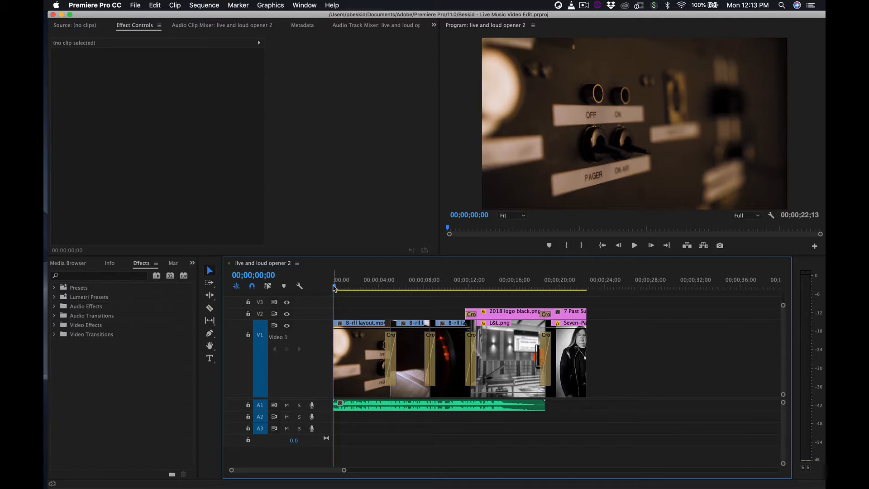
key(space)
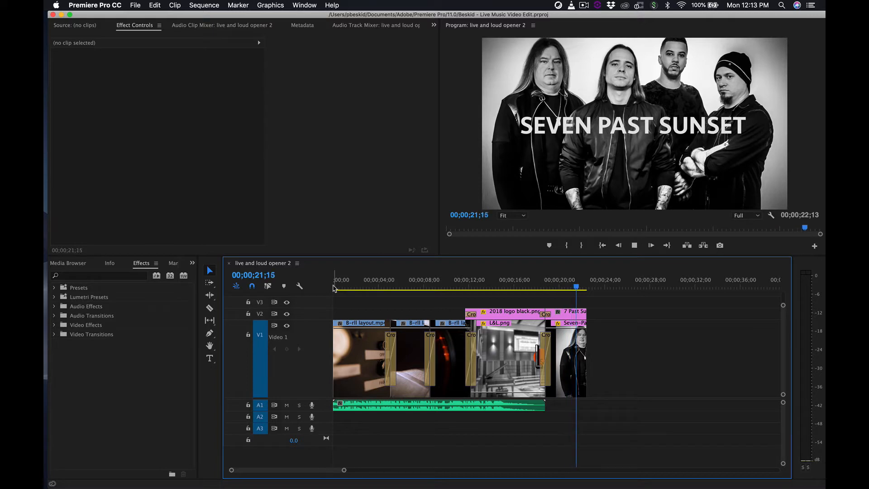
key(space)
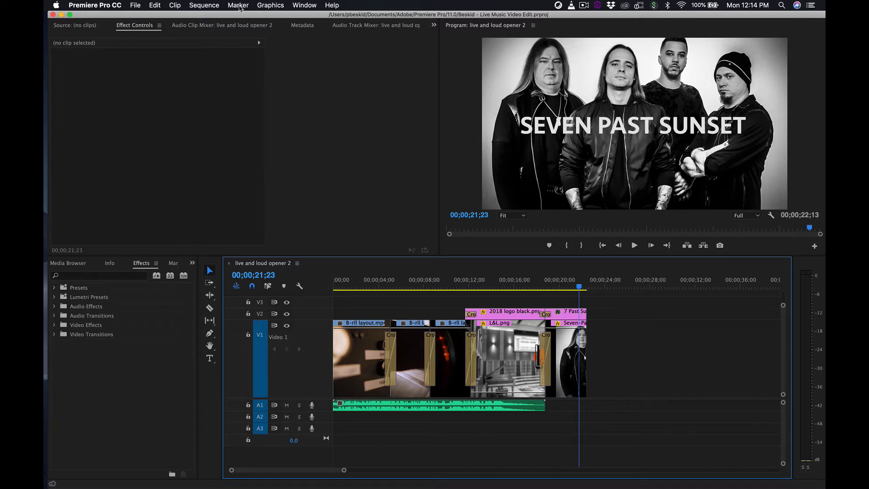
- Show the project's media list and look through the items it contains
click(298, 5)
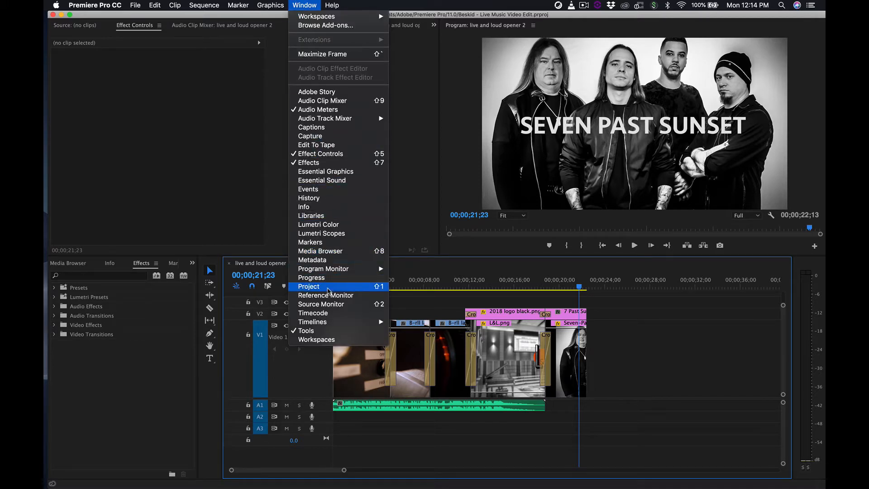
click(328, 288)
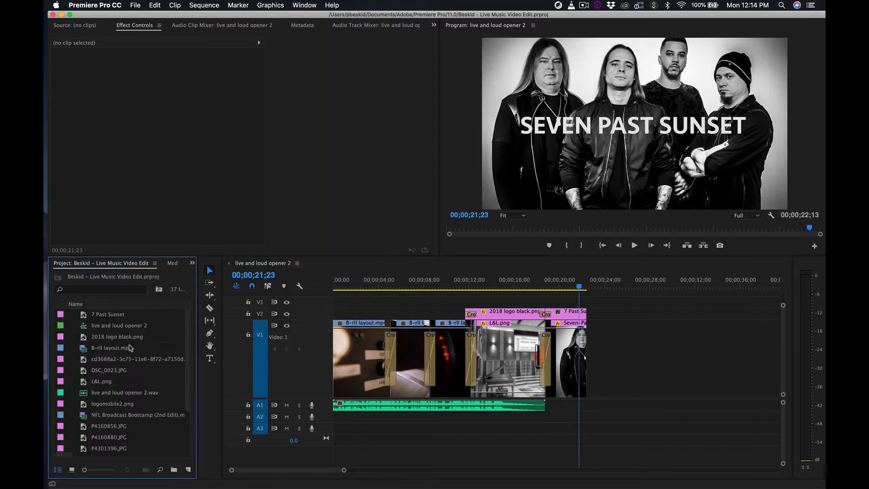
scroll(134, 381, down, 3)
scroll(134, 381, down, 1)
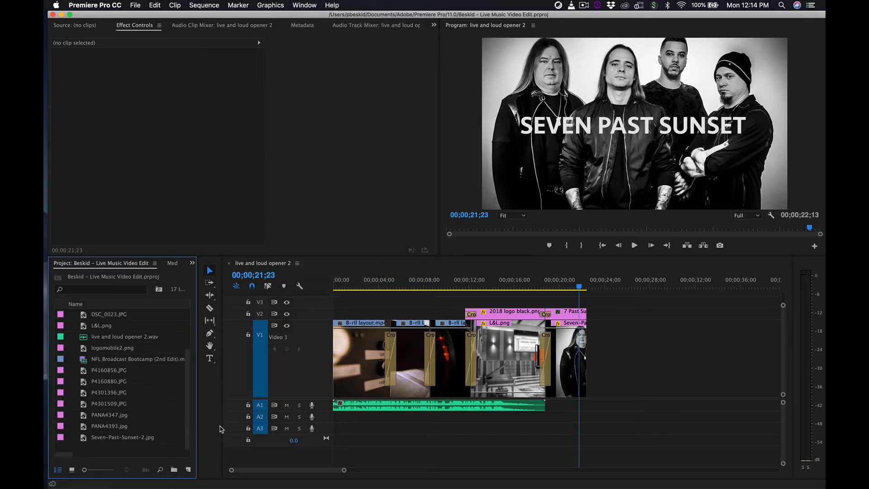
- Import Song 1 - Camera 1.mp4 and Song 1 - Camera 2.mp4 into the project from the Song 1 - Video folder in Finder
key(ctrl+Up)
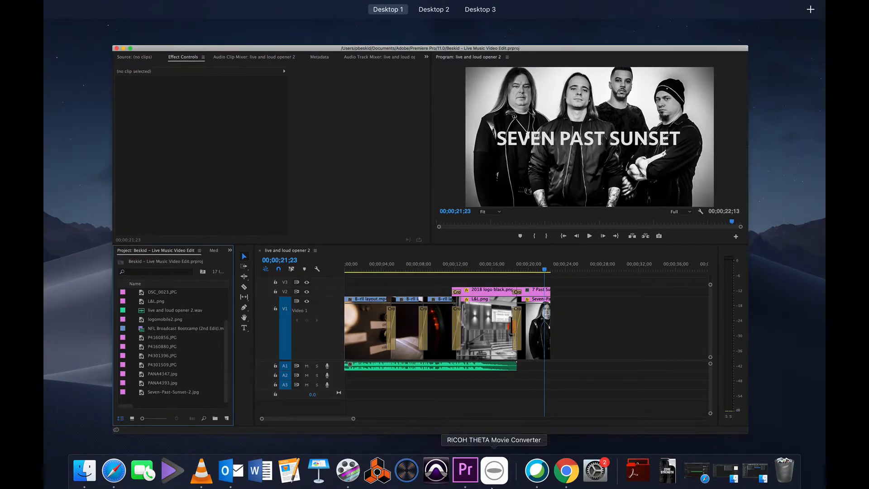
click(764, 475)
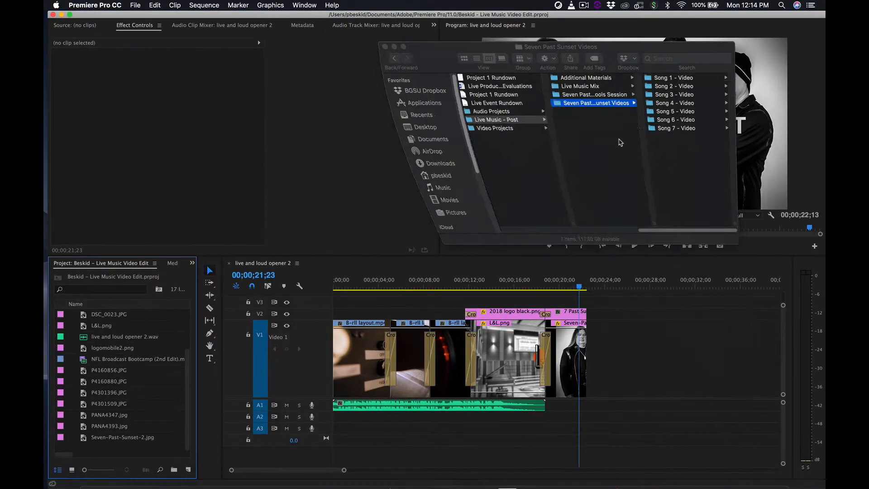
click(670, 48)
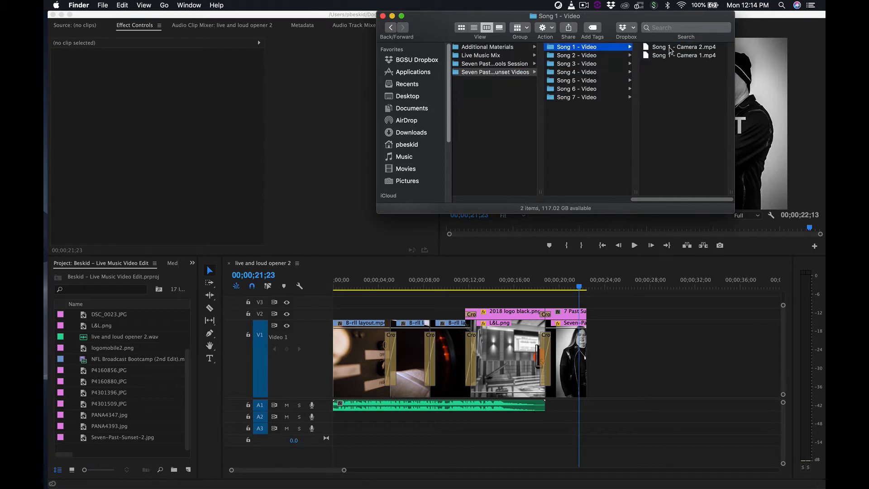
drag(693, 69, 637, 26)
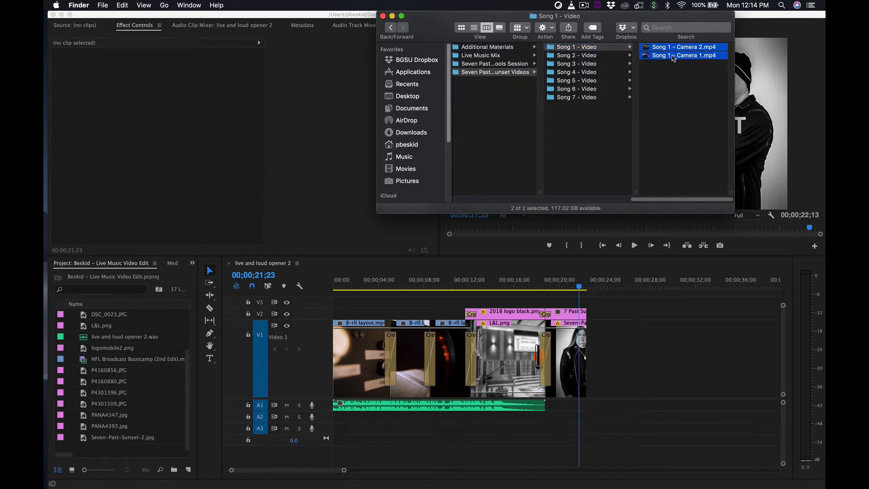
drag(675, 51, 128, 334)
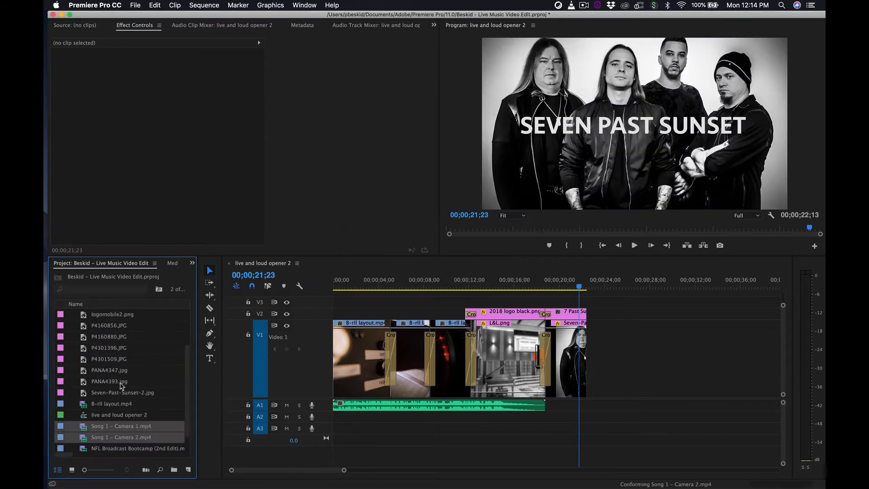
scroll(135, 381, down, 2)
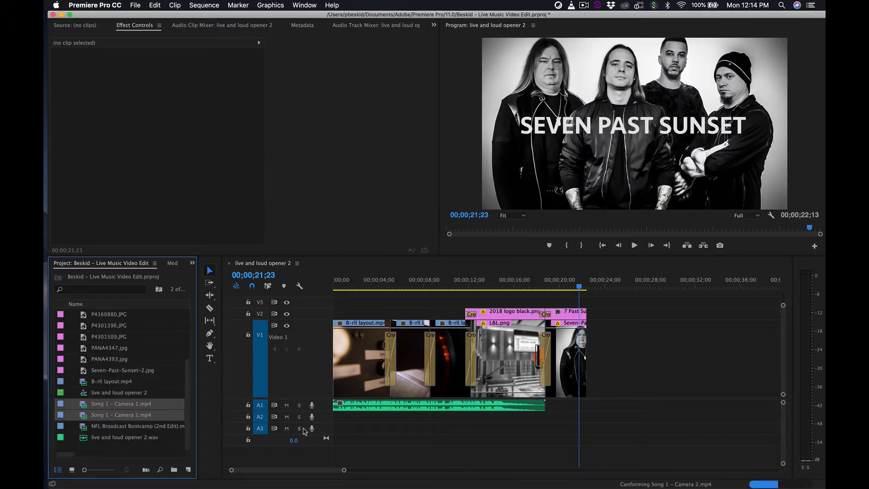
- Create a new bin in the project and name it Multi-Cam
click(165, 395)
right_click(159, 394)
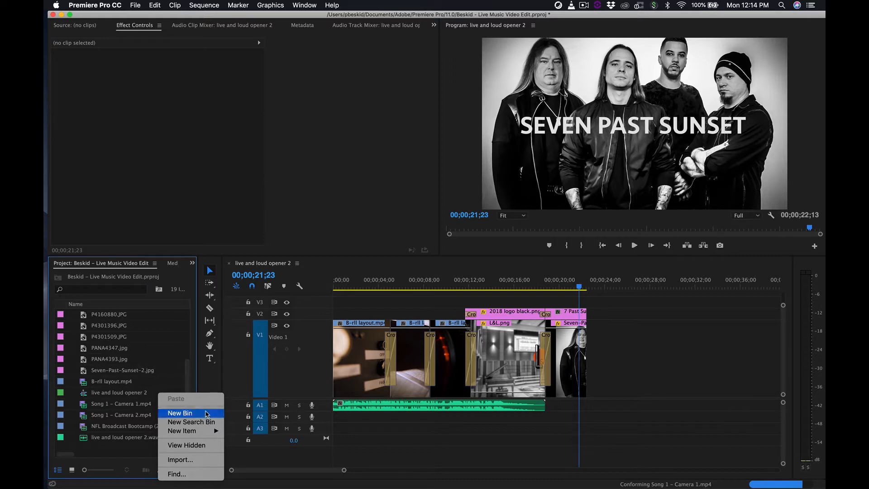
click(190, 413)
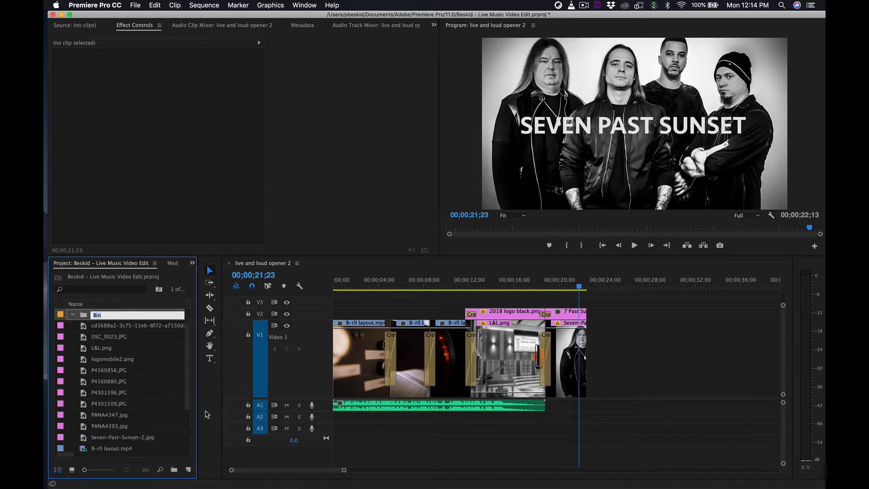
text(Multi-Cam)
key(Tab)
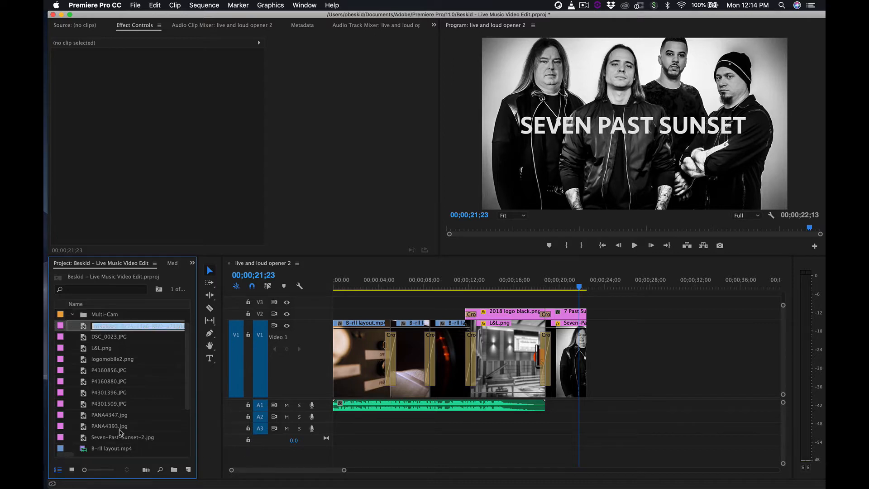
click(119, 430)
- Move Song 1 - Camera 1.mp4 and Song 1 - Camera 2.mp4 into the Multi-Cam bin
scroll(132, 422, down, 3)
click(130, 415)
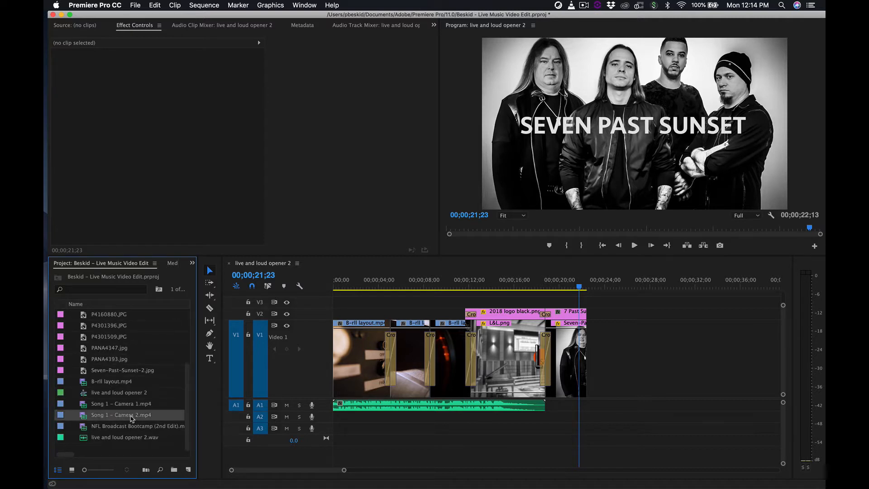
click(123, 405)
shift+click(123, 416)
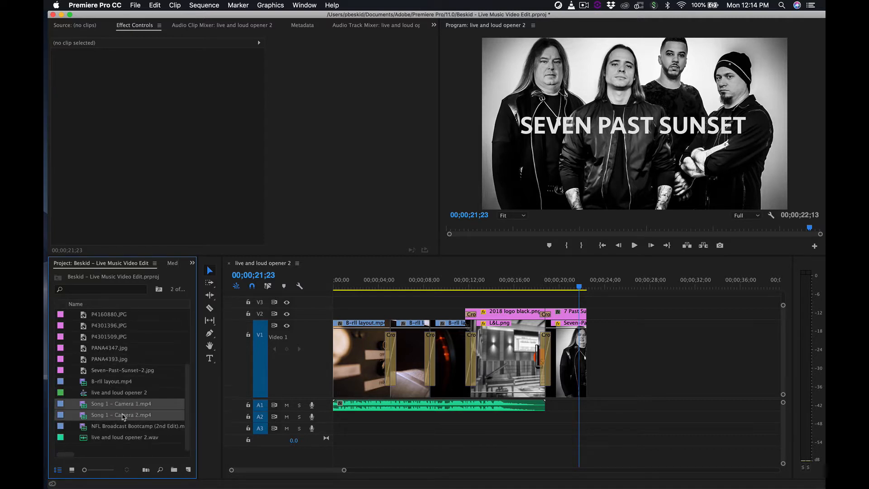
scroll(119, 321, up, 1)
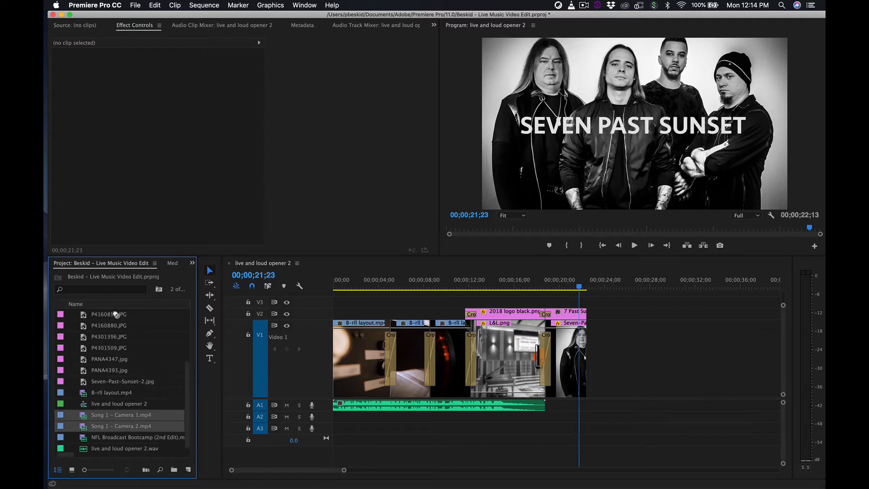
scroll(116, 314, up, 3)
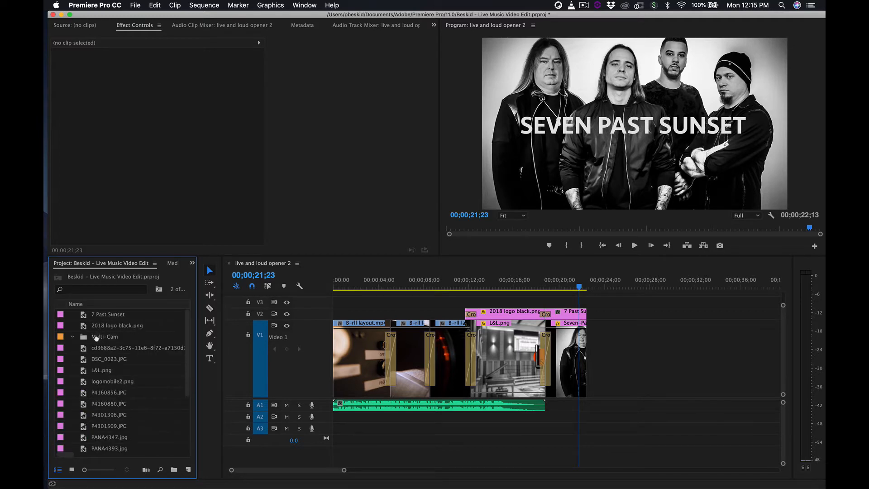
drag(96, 338, 97, 339)
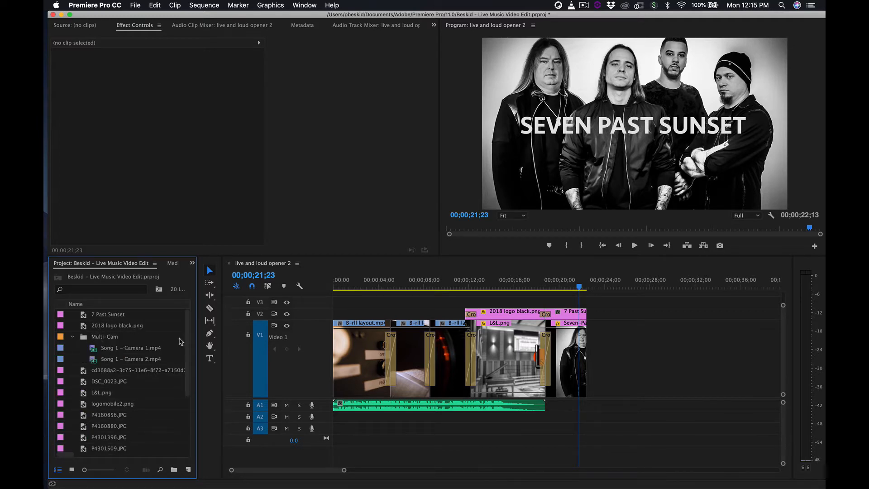
- Create a multi-camera source sequence from the Multi-Cam bin, synchronized by audio on track channel 1, with audio sequence settings at Camera 1
right_click(101, 338)
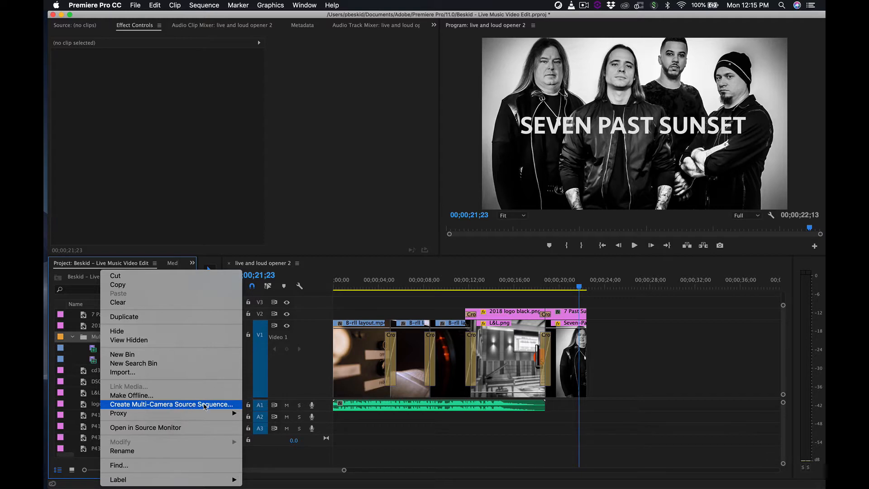
click(205, 405)
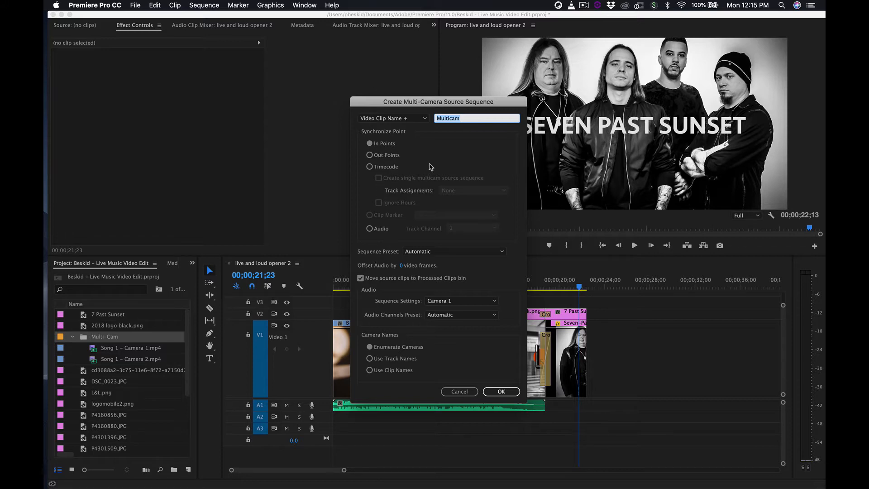
click(370, 229)
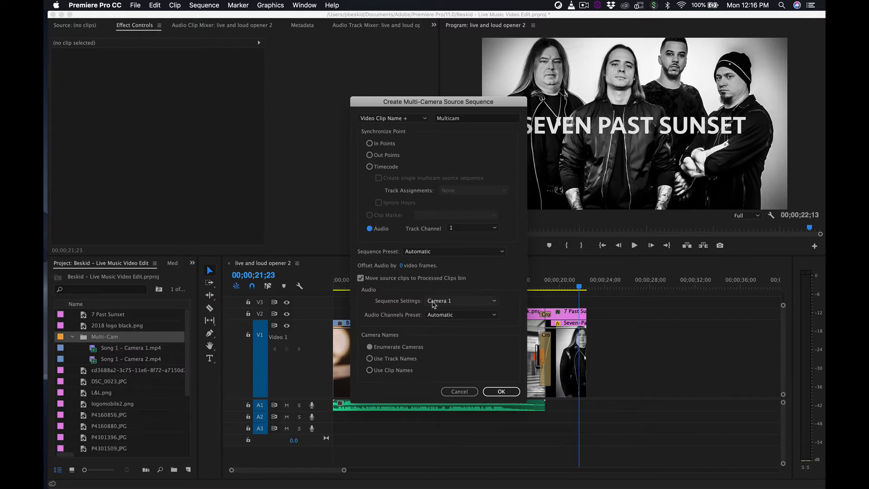
click(448, 303)
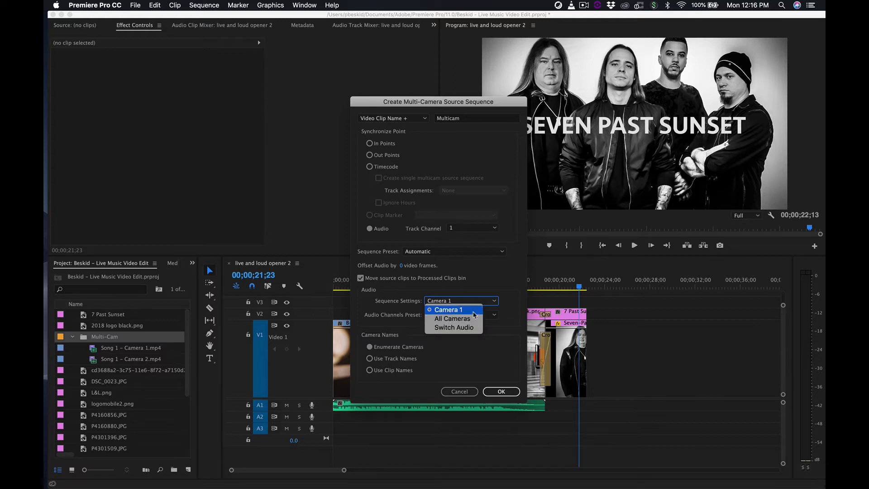
click(473, 312)
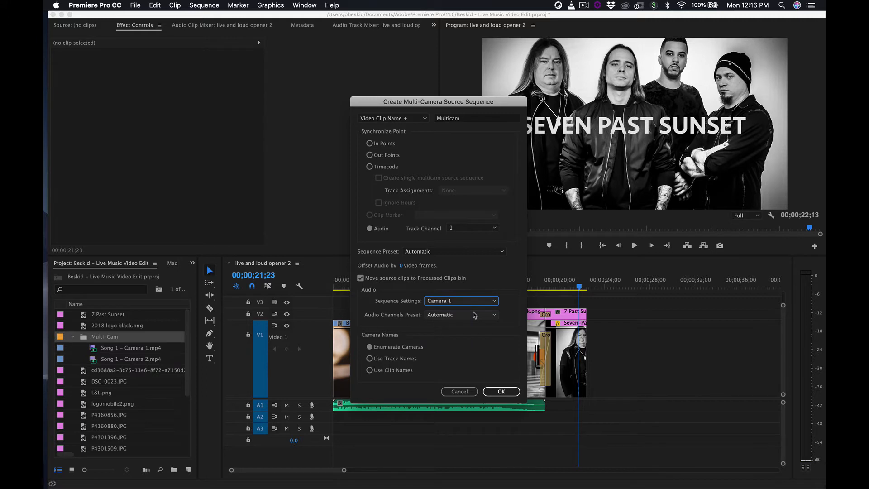
click(499, 392)
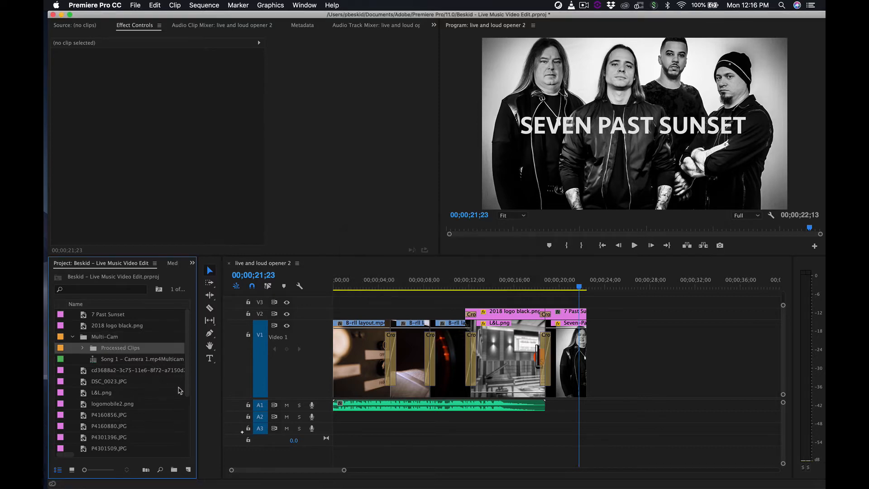
- Widen the project's media list and make a new sequence from the Song 1 - Camera 1.mp4Multicam clip
click(122, 361)
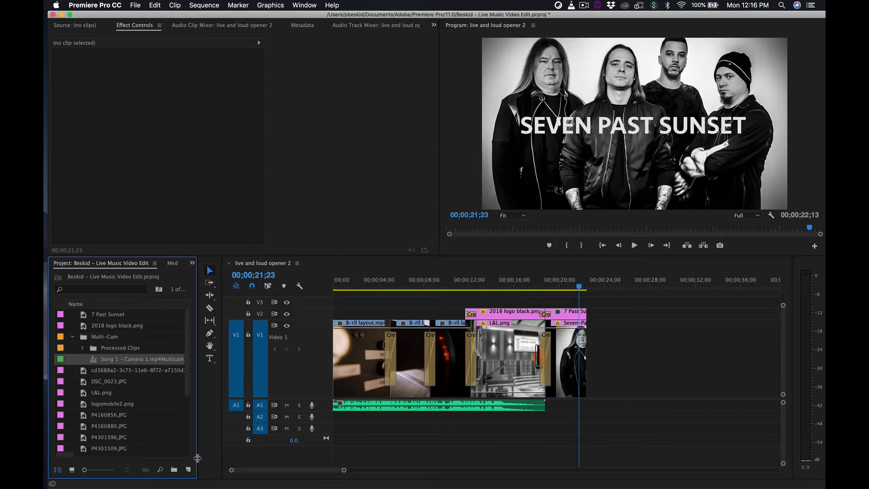
drag(195, 463, 229, 460)
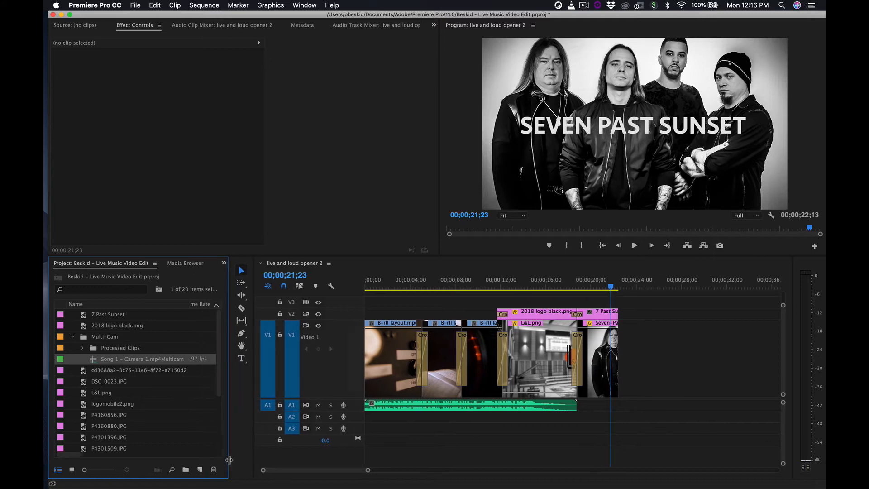
right_click(140, 363)
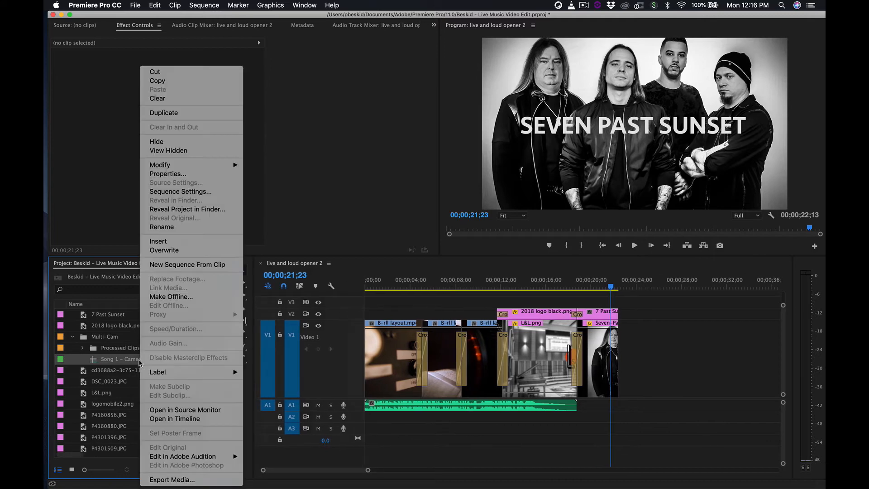
click(202, 267)
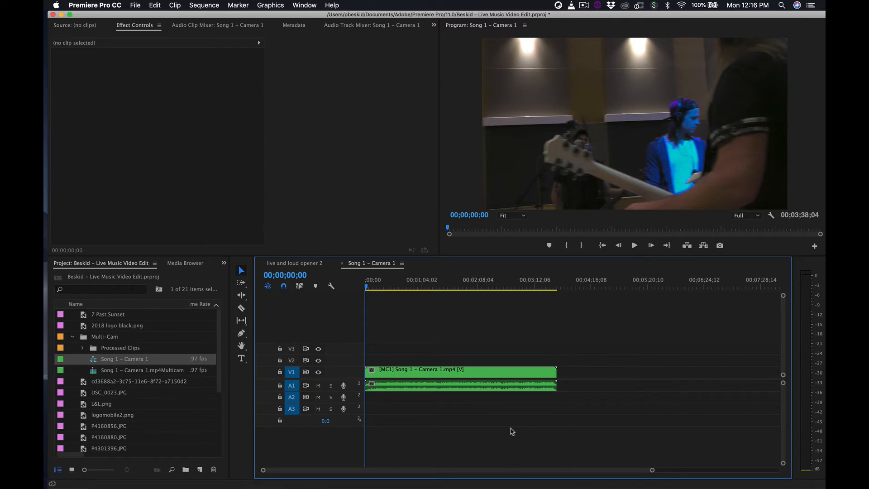
- Compare the opener sequence with Song 1 - Camera 1, play the opening of the latter and return its playhead to the start
click(315, 265)
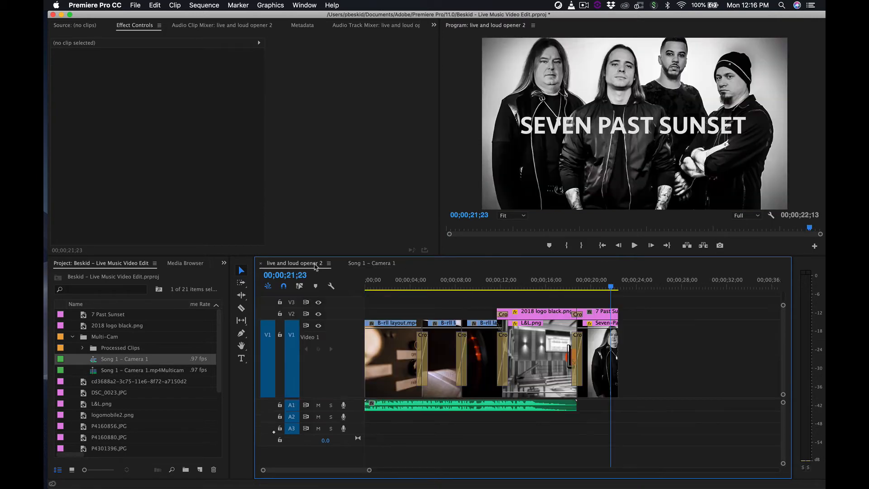
click(374, 265)
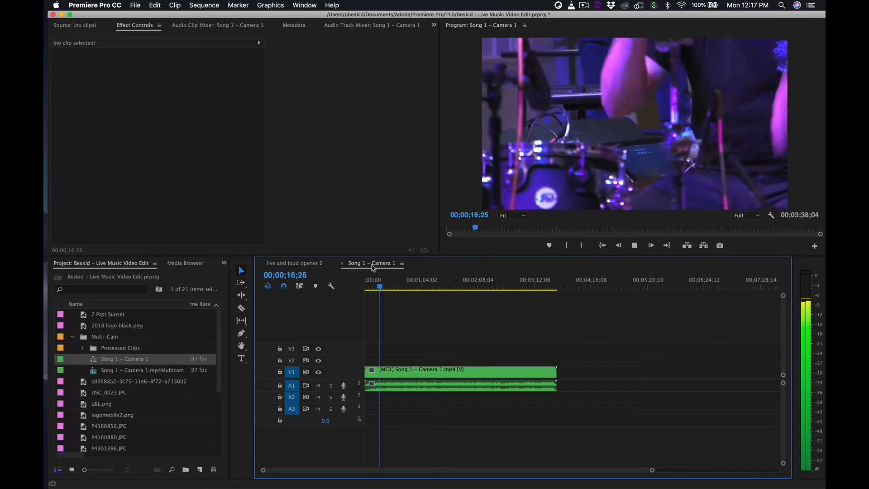
key(space)
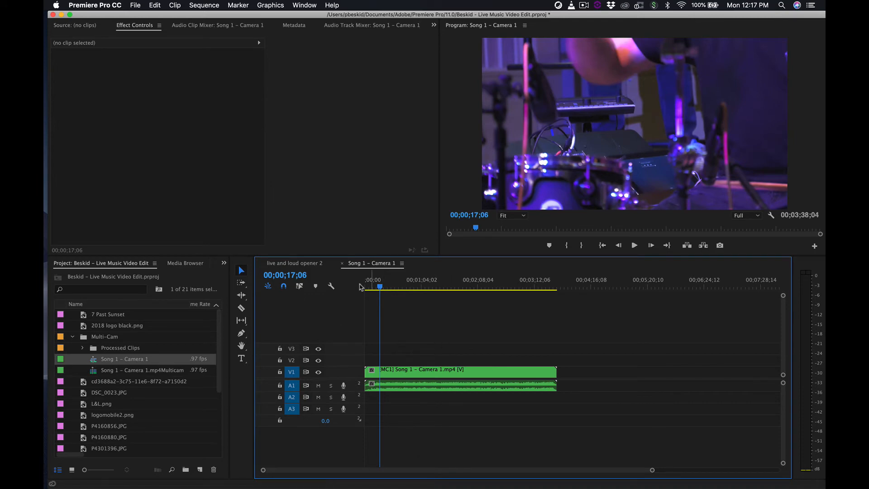
drag(384, 290, 362, 292)
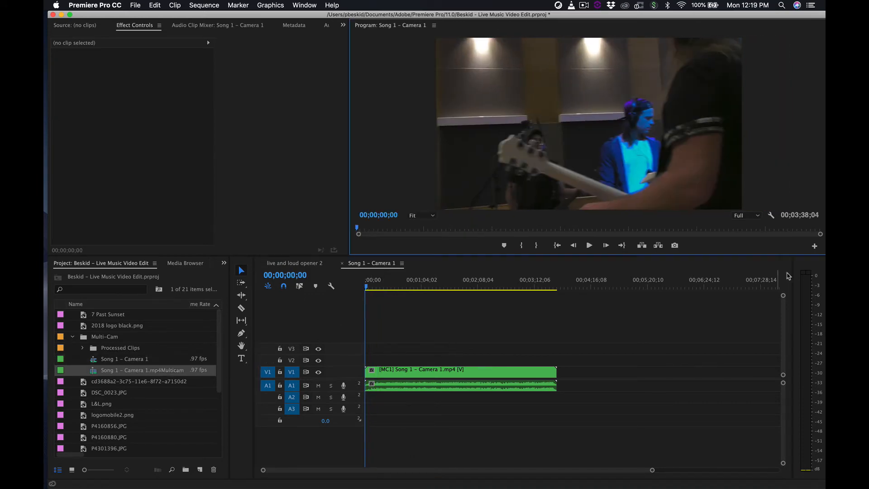
- Add the Toggle Multi-Camera View control to the Program Monitor's transport controls and switch the monitor to multi-camera view
click(815, 247)
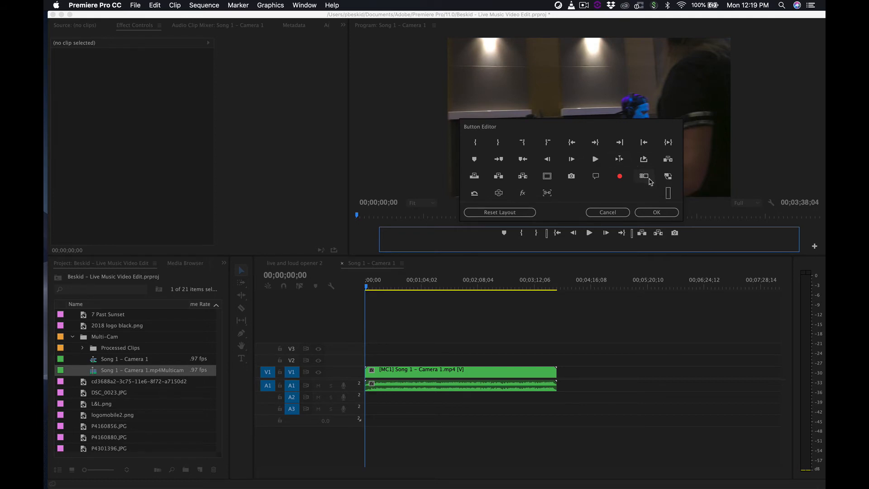
drag(648, 177, 695, 237)
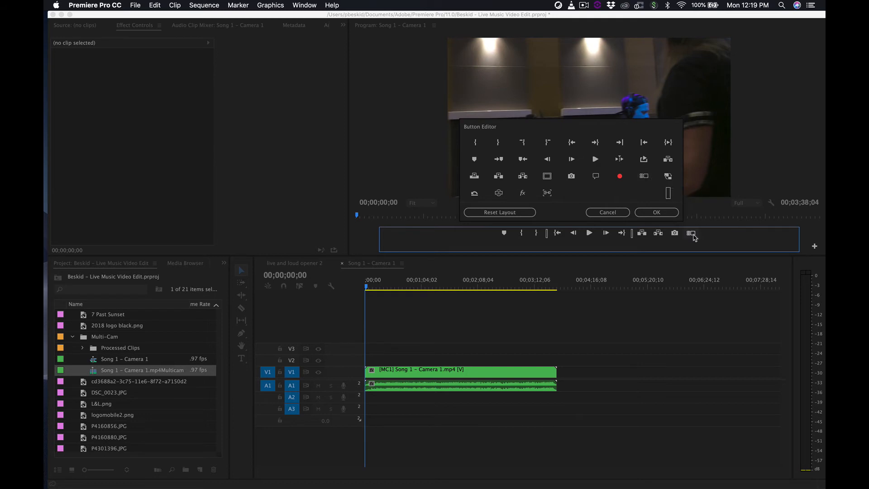
click(656, 212)
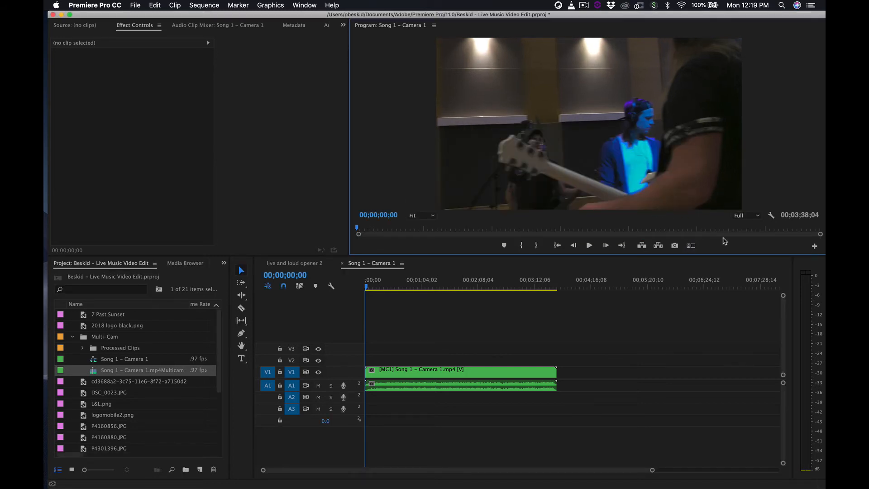
click(692, 245)
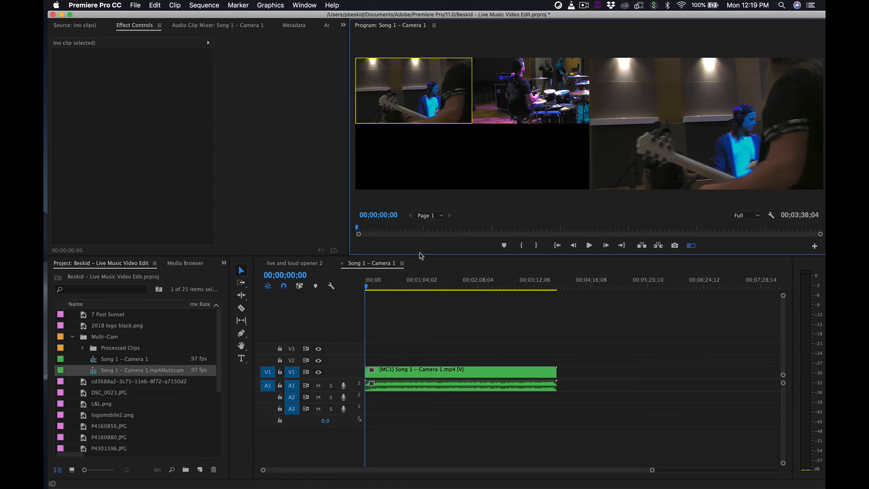
- Preview the opening seconds of Song 1 - Camera 1 in multi-camera view and return the playhead to the start
key(space)
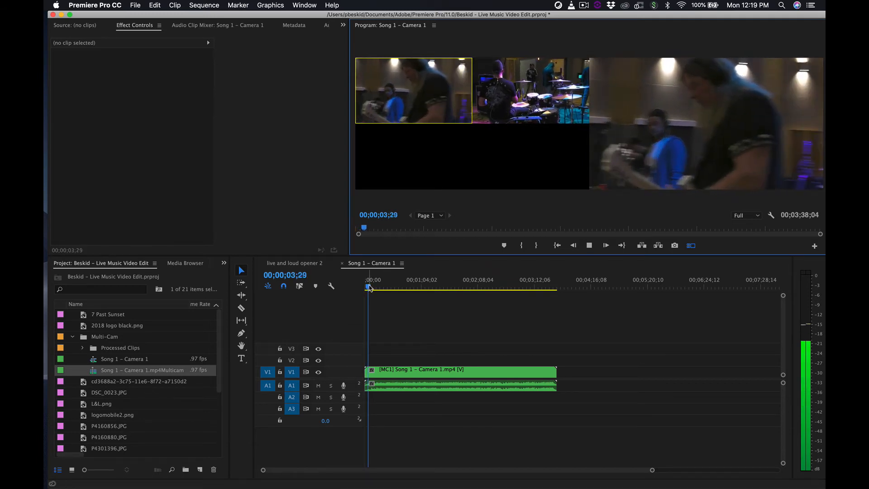
drag(368, 287, 336, 287)
key(space)
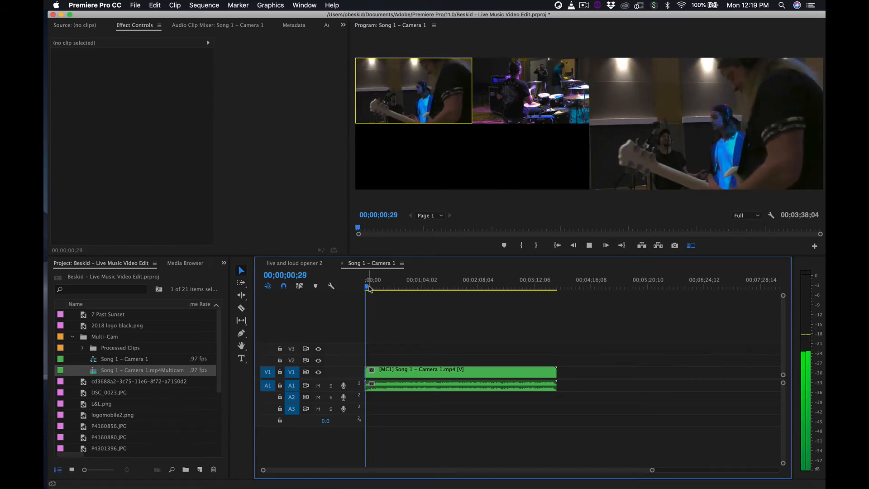
click(368, 287)
drag(368, 287, 352, 289)
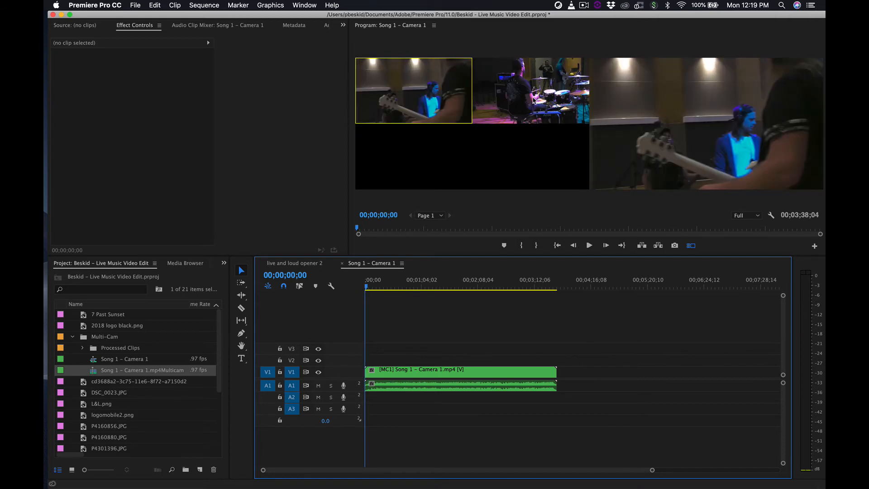
- Start on Camera 2 and, during playback, cut to Camera 1 and back to Camera 2 at about 21 seconds, stopping at 00;00;22;25
click(535, 97)
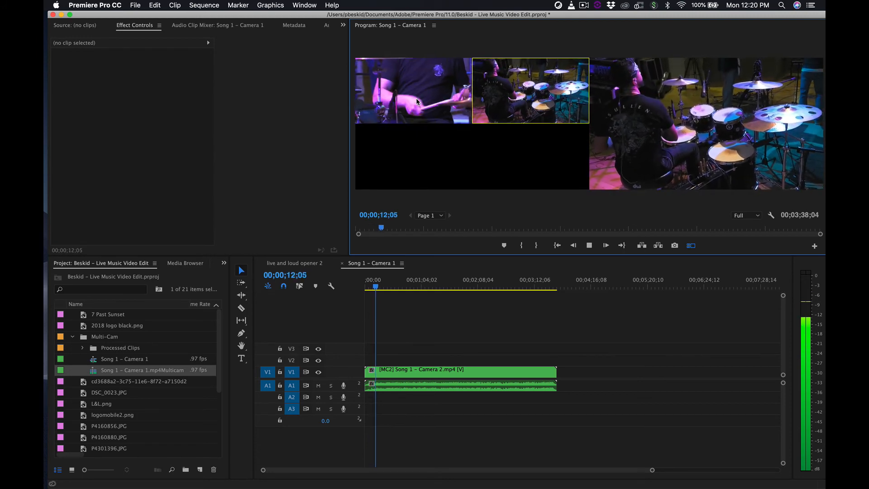
click(419, 68)
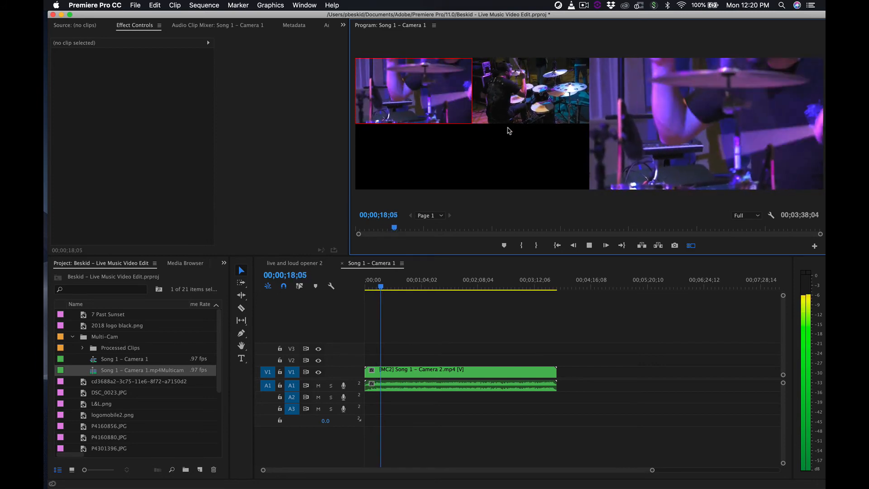
click(505, 99)
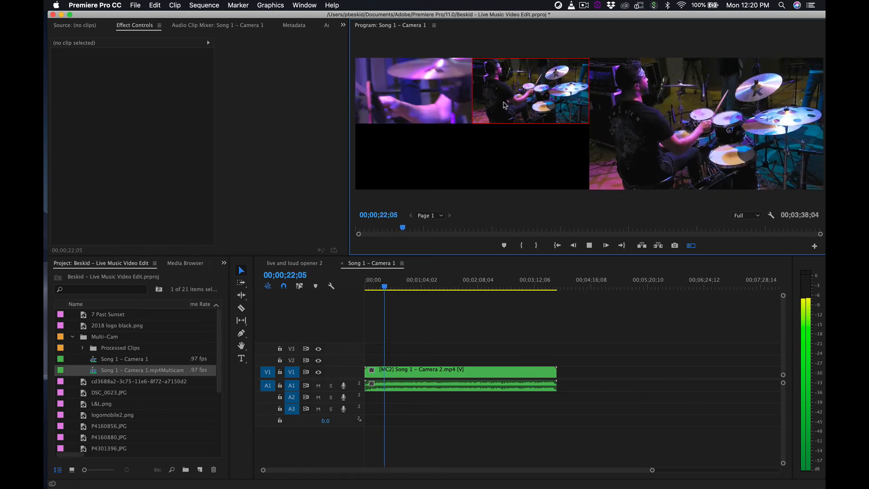
key(space)
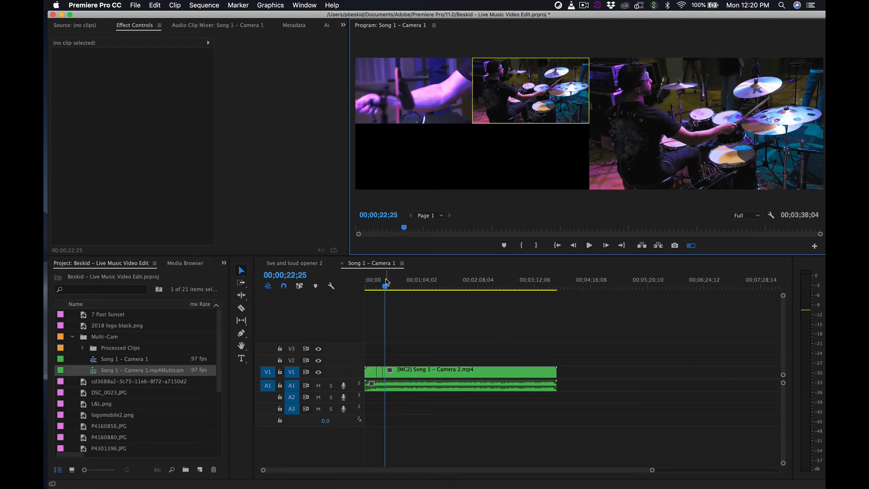
- Alternate the last timeline segment between the Camera 1 and Camera 2 angles, ending on Camera 2
click(381, 374)
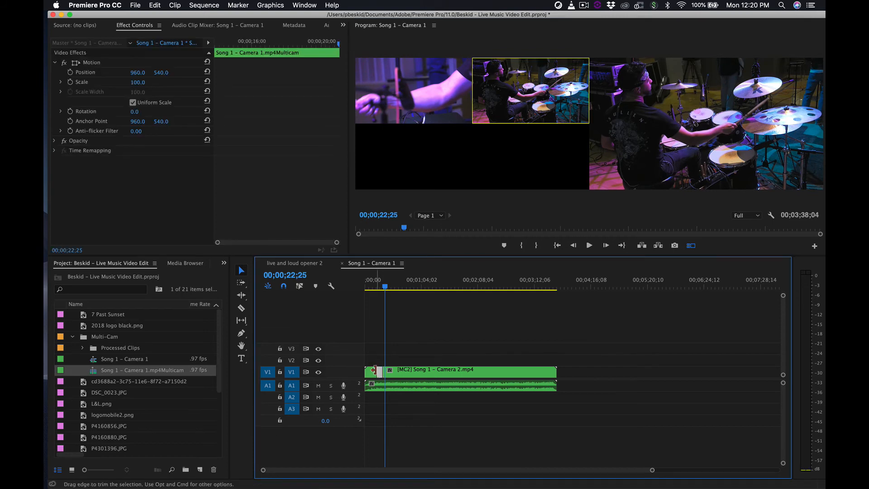
click(403, 375)
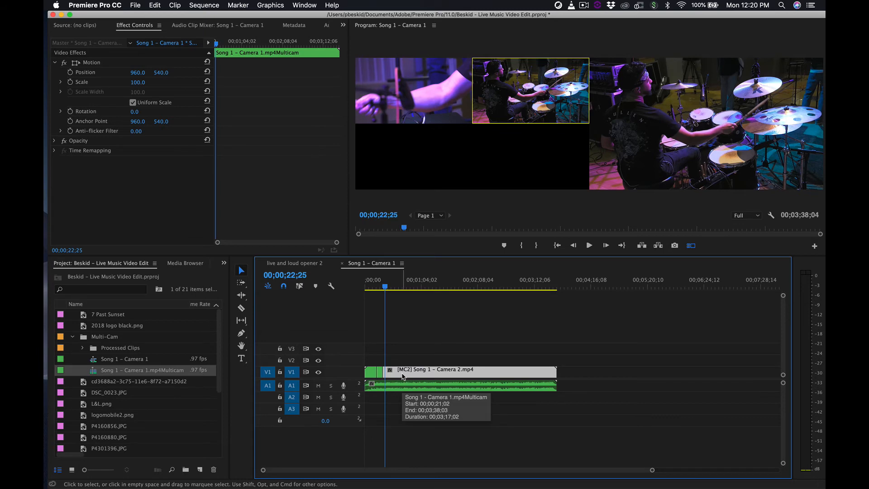
click(446, 99)
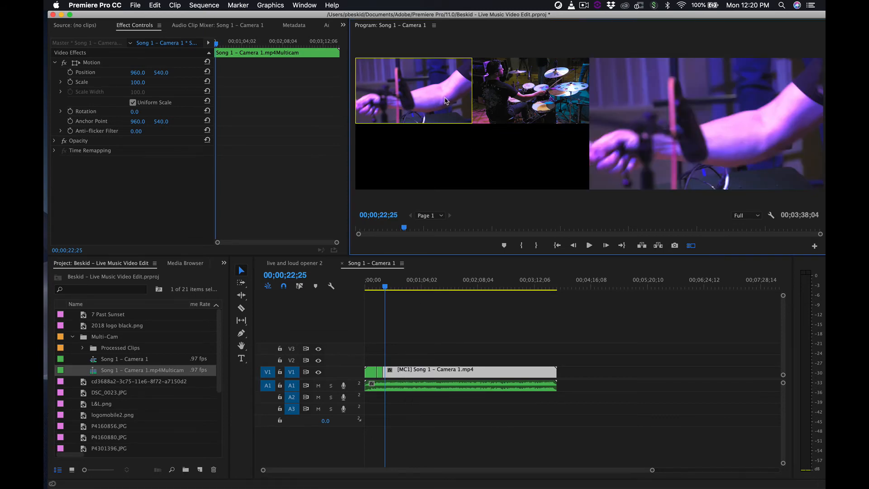
click(505, 108)
click(429, 91)
click(483, 93)
click(440, 83)
key(2)
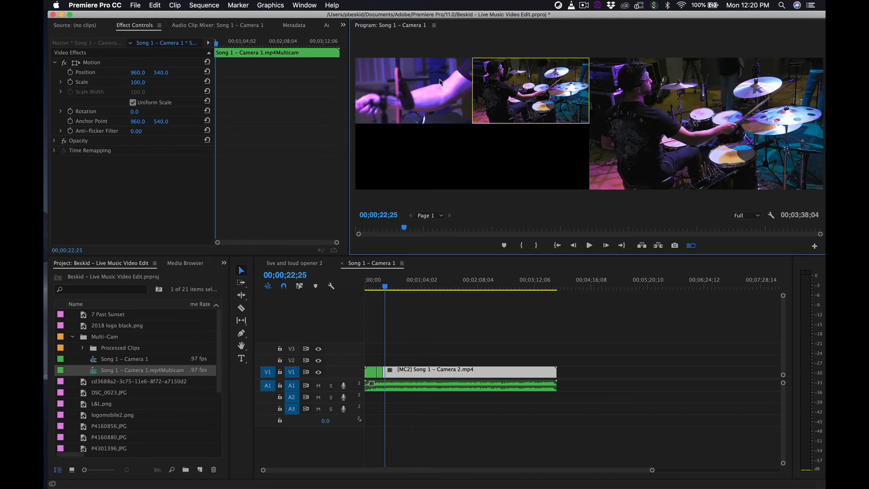
click(441, 82)
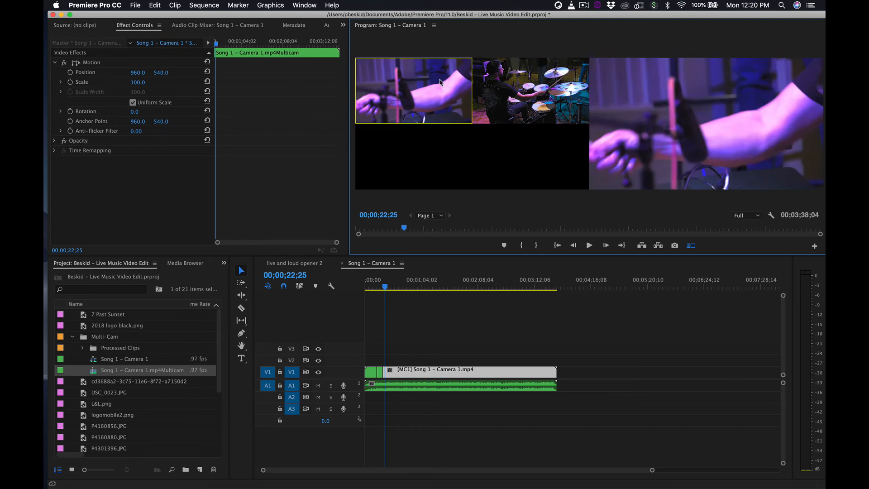
key(2)
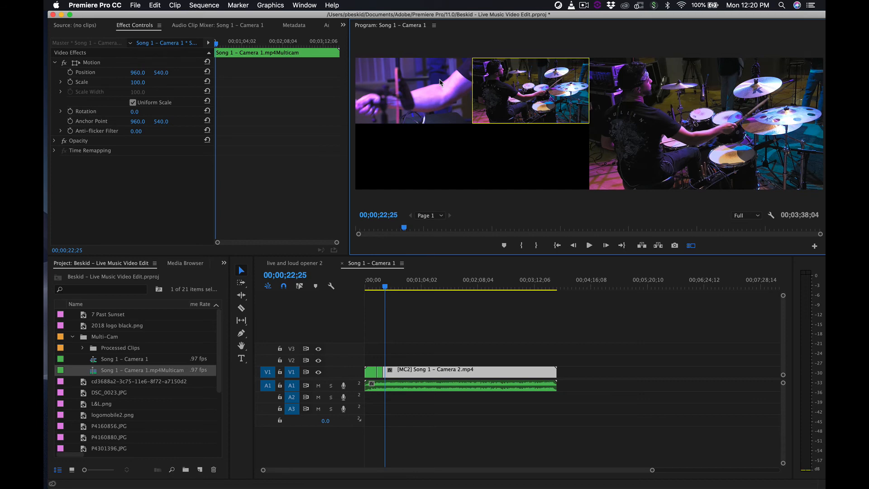
- Move the cut between the first Camera 2 segment and the Camera 1 segment earlier, to 00;00;12;26
click(372, 372)
drag(372, 372, 371, 371)
key(equal)
key(equal)
key(equal)
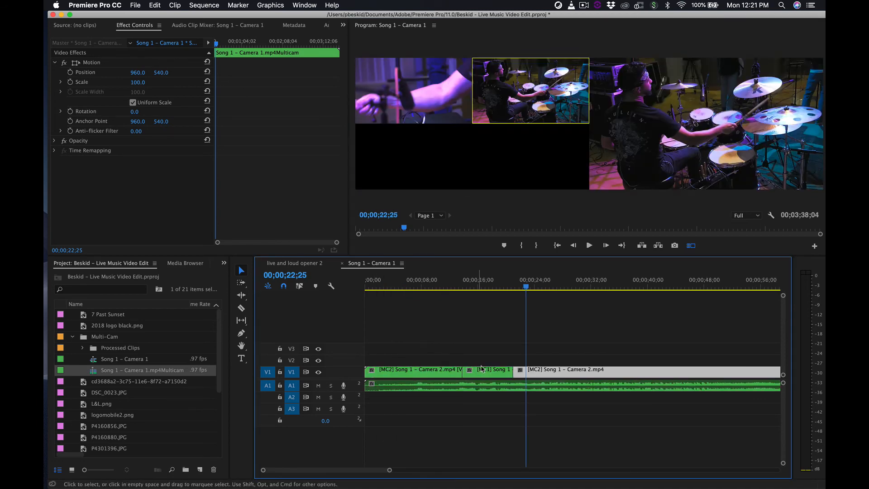
drag(462, 372, 456, 369)
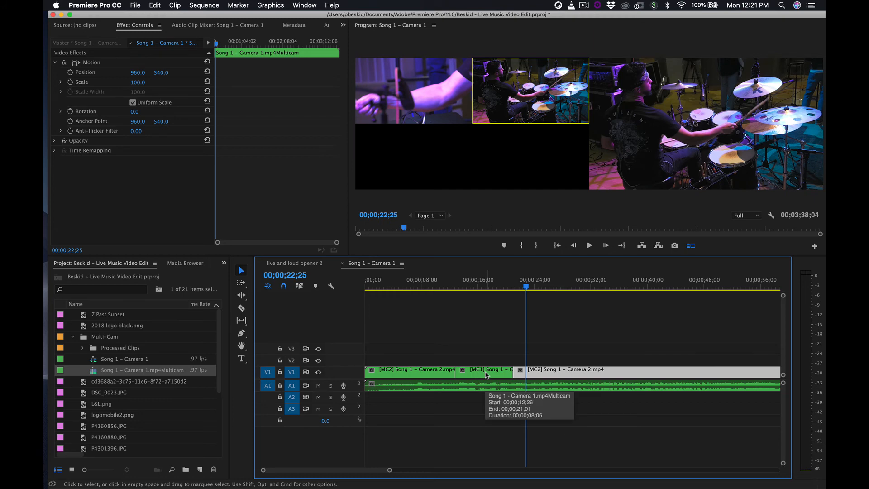
key(minus)
key(minus)
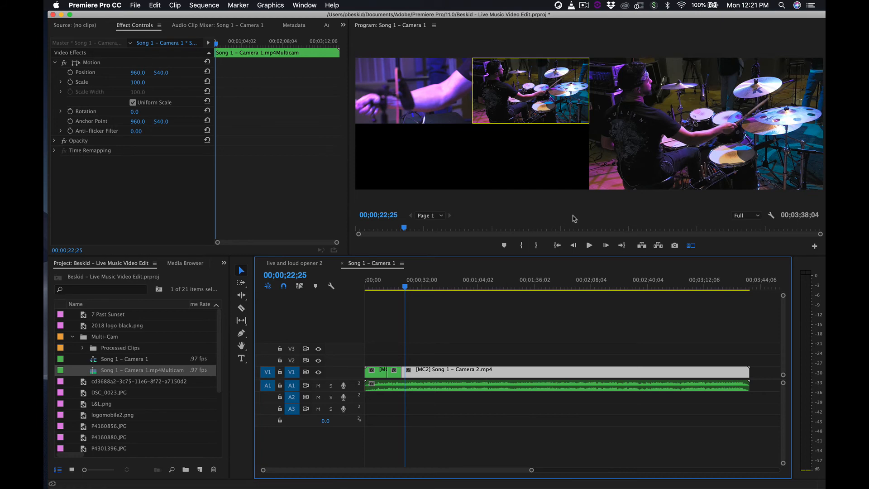
- Examine the camera order and enabled angles in the Edit Cameras dialog, select Camera 2's entry and accept the dialog
right_click(483, 113)
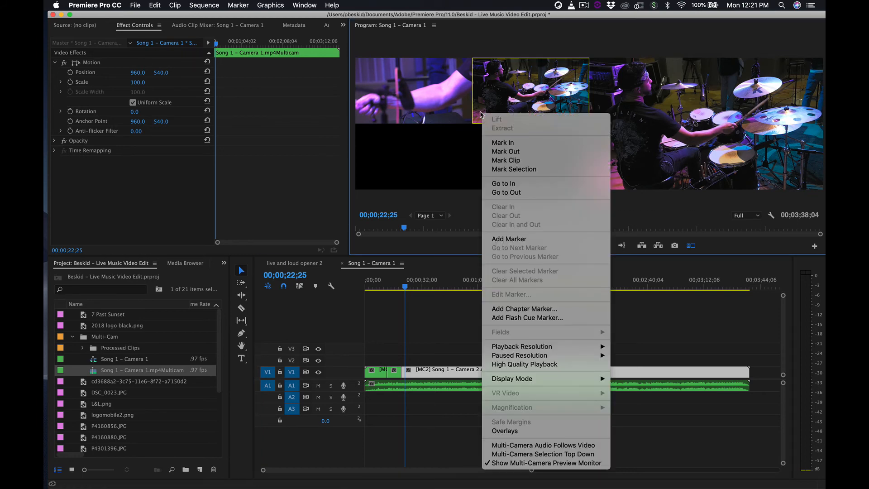
click(452, 216)
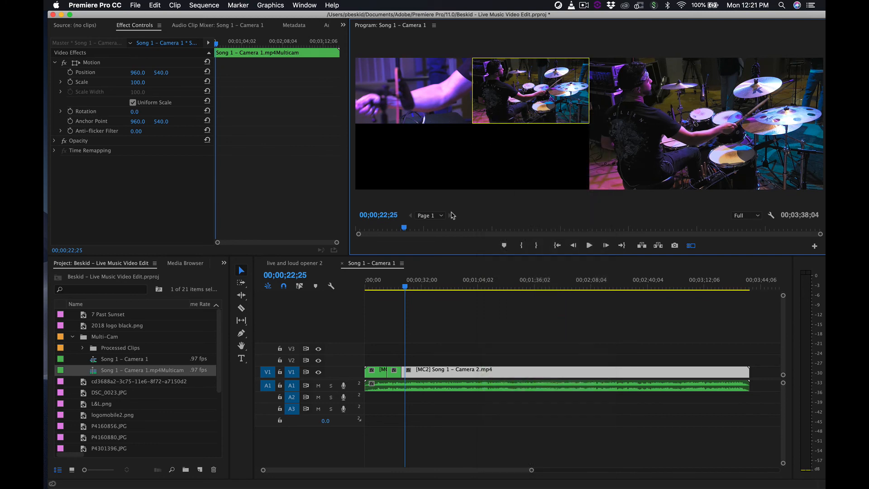
click(771, 216)
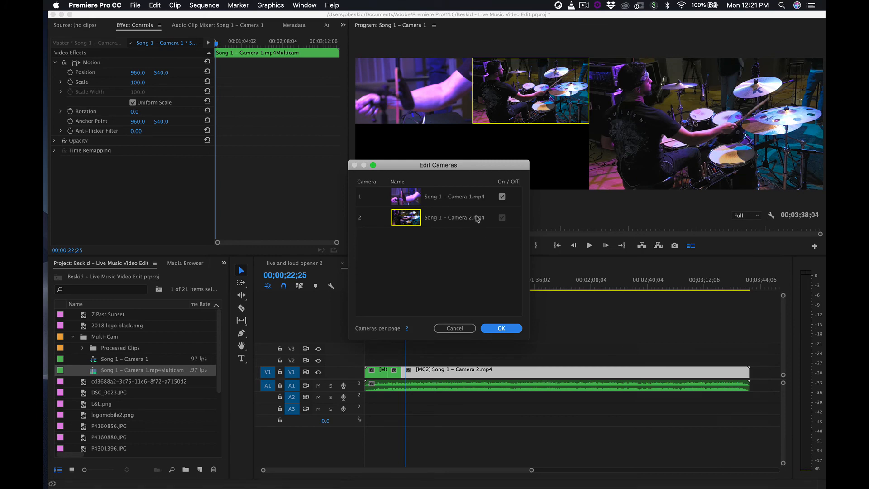
drag(410, 222, 390, 223)
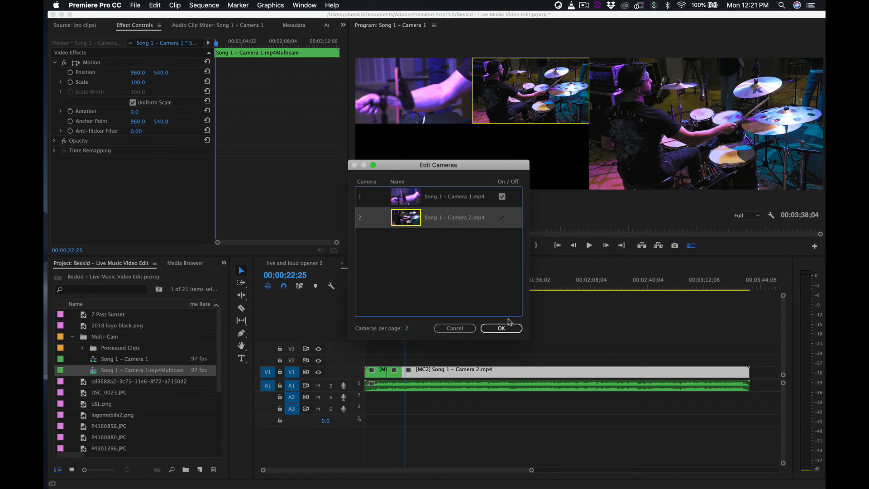
click(503, 328)
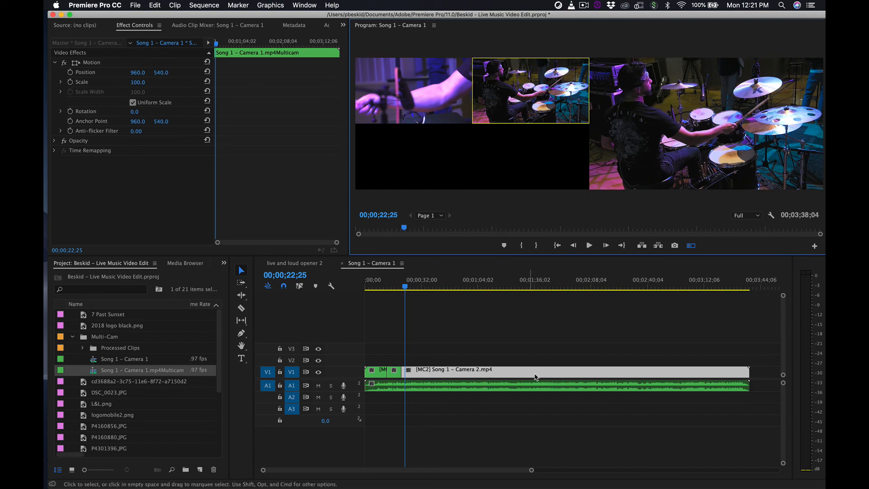
- Select the Camera 1 segment and then the final Camera 2 segment on the V1 track
click(395, 376)
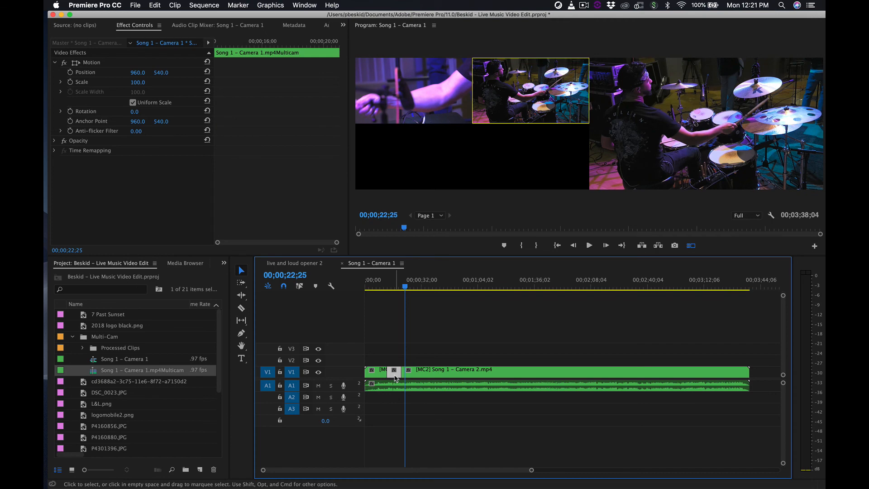
click(446, 372)
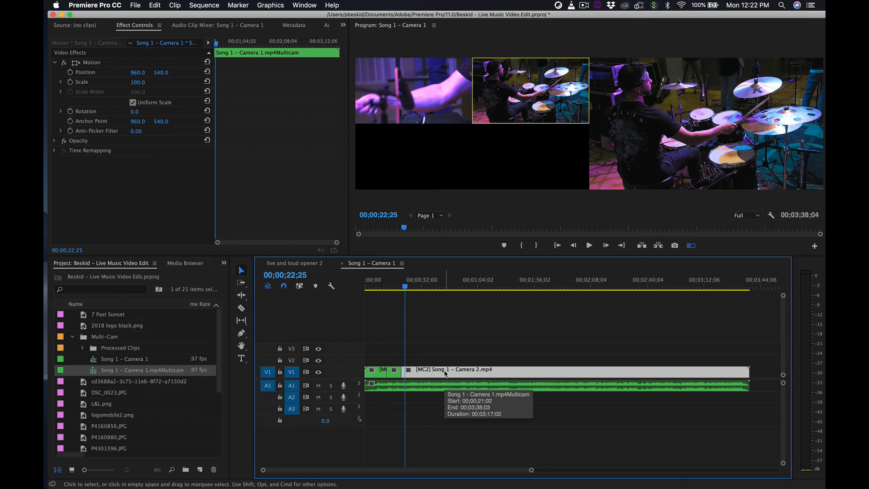